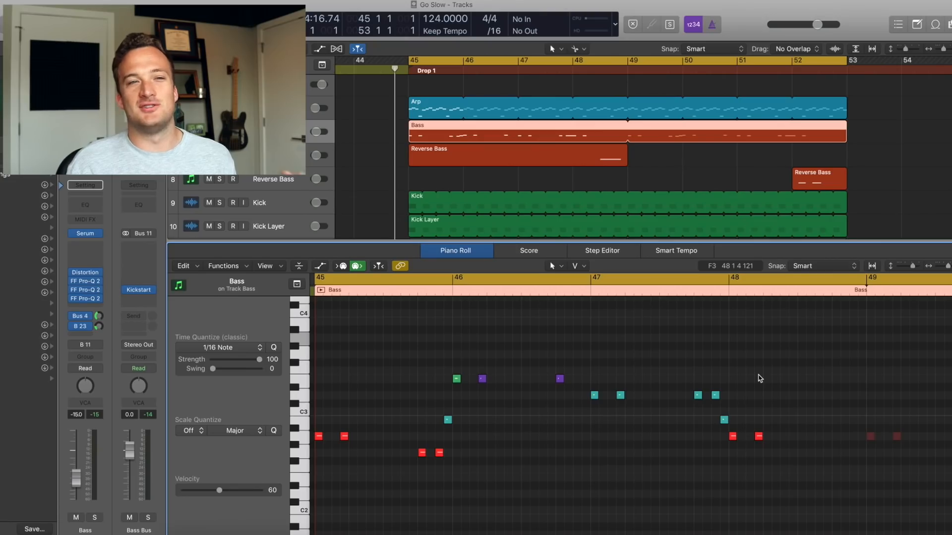
Solo the Bass track and open its Serum instrument on the FX page
key(s)
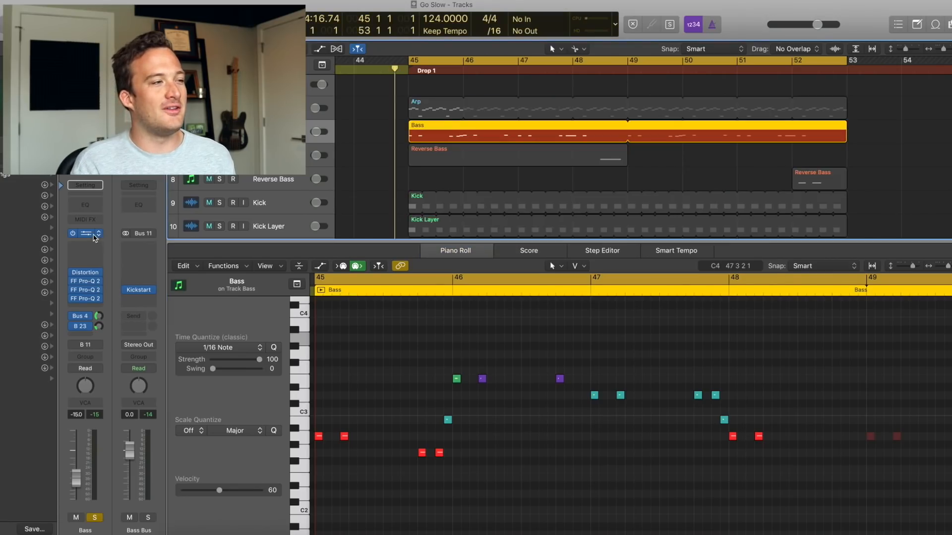
click(85, 233)
click(577, 158)
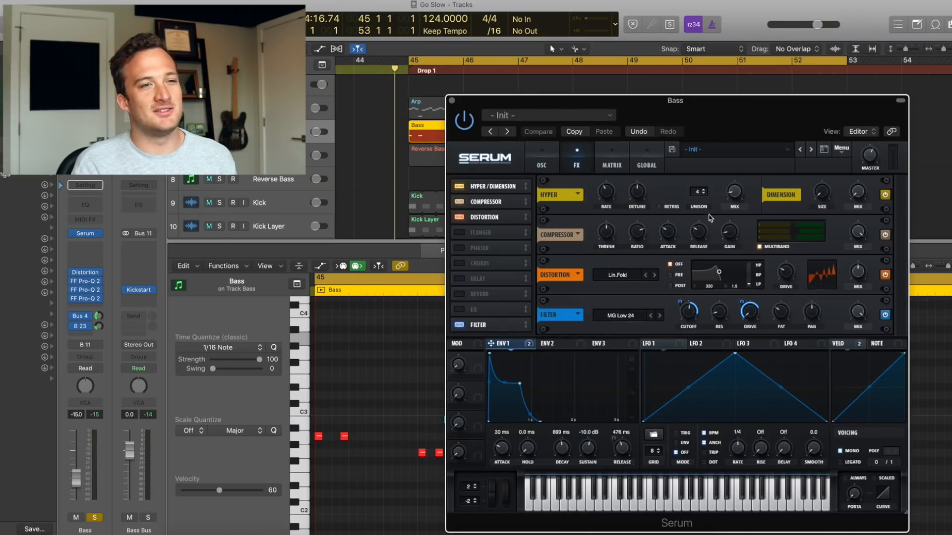
Switch off Serum's Hyper, Compressor, Distortion and Filter, bypass the Bass channel's inserts and sends, and play the dry bass
click(885, 195)
click(885, 235)
click(885, 275)
click(885, 315)
drag(73, 272, 73, 334)
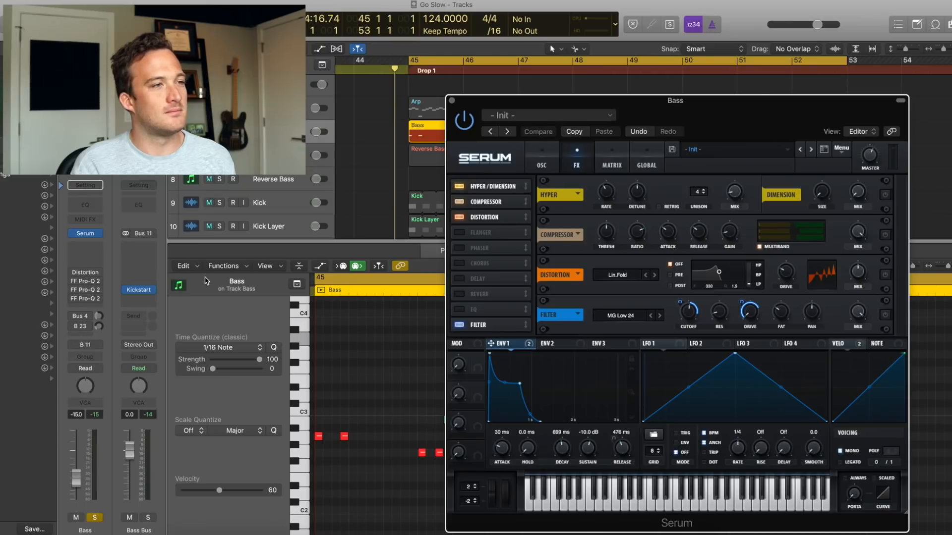
key(space)
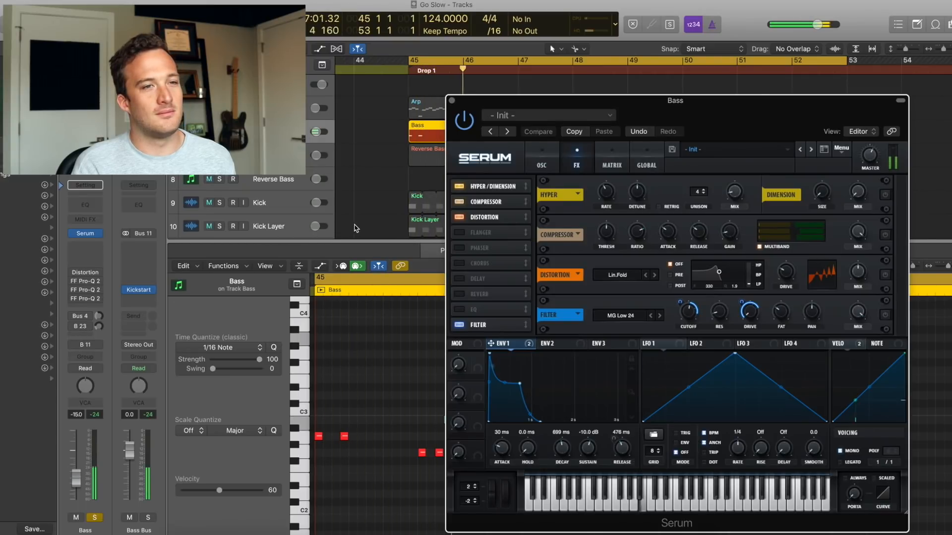
key(space)
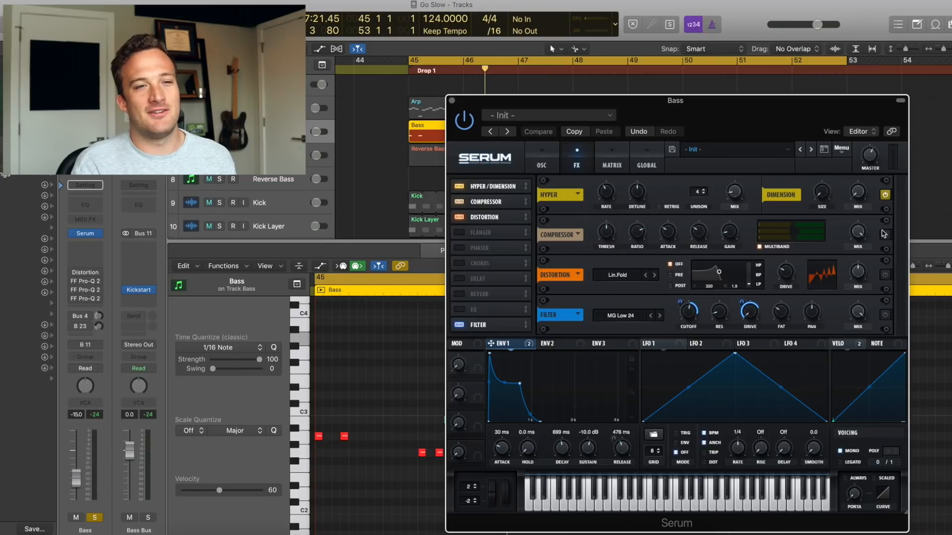
Switch the Serum effects, channel inserts and sends back on and play the fully processed bass
click(885, 275)
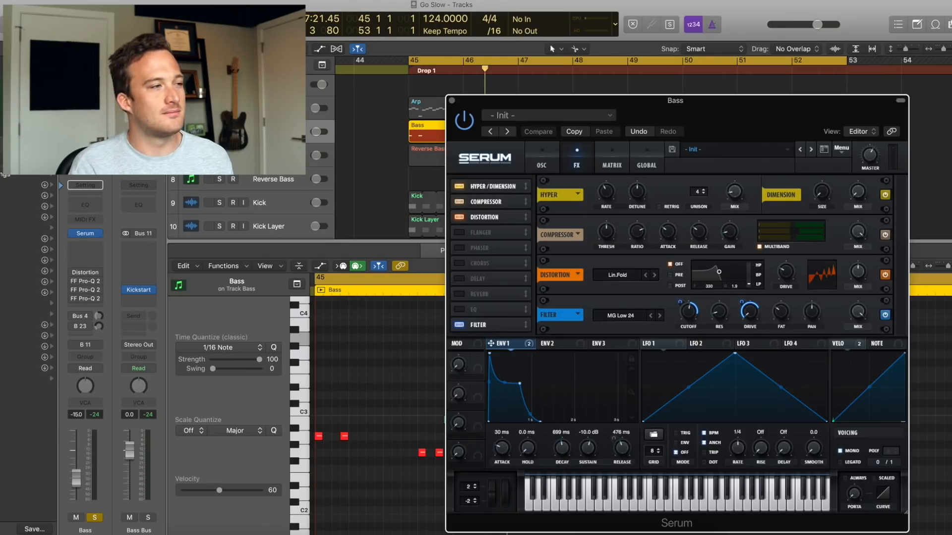
key(space)
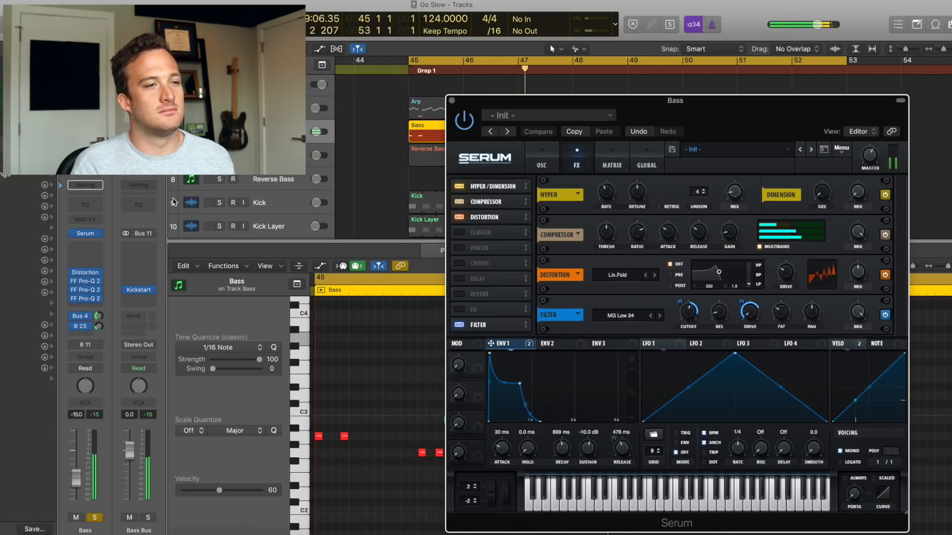
key(space)
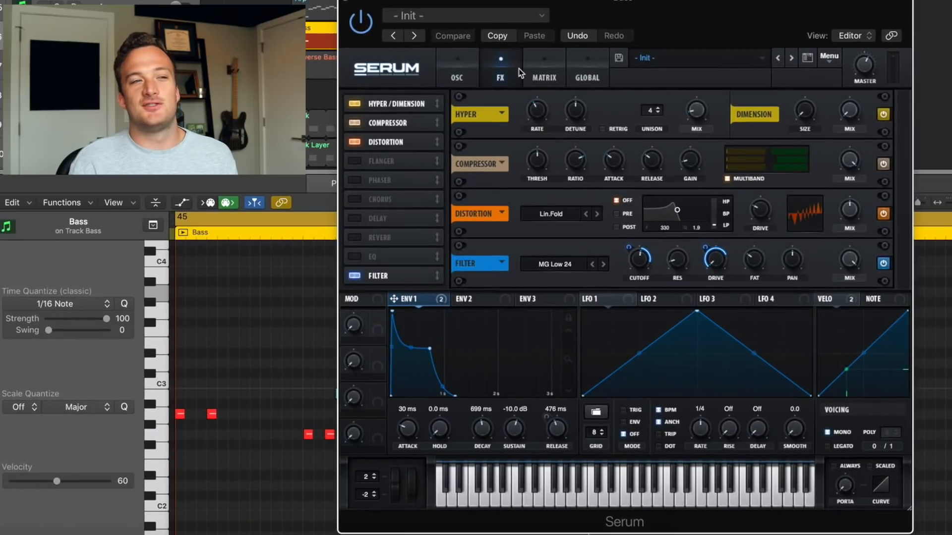
Examine the Bass patch's oscillator page, its ENV 1 envelope and the mono voicing settings
click(458, 72)
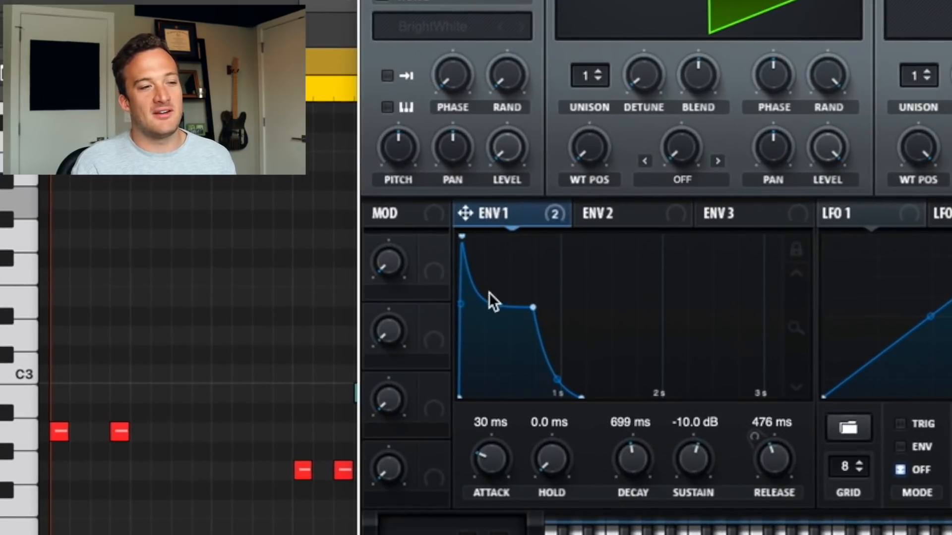
mouse_move(494, 462)
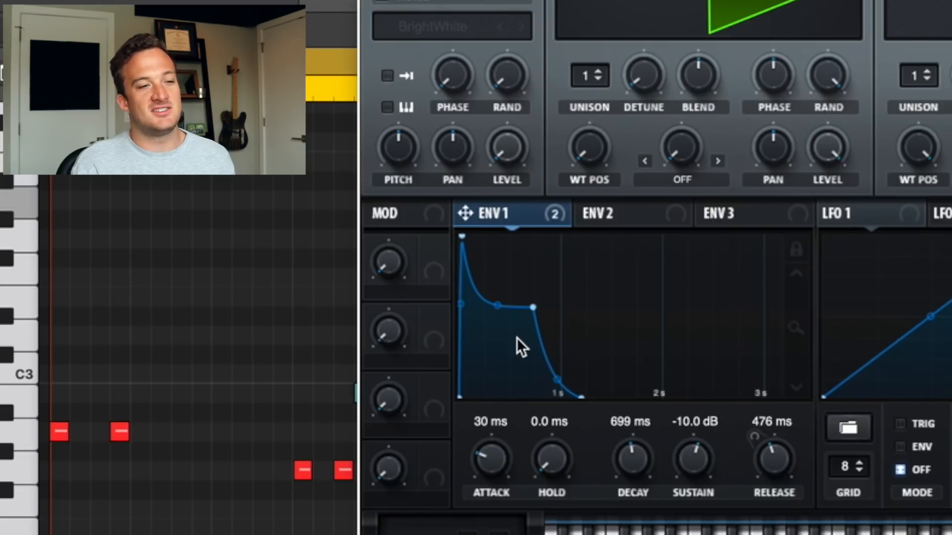
mouse_move(768, 463)
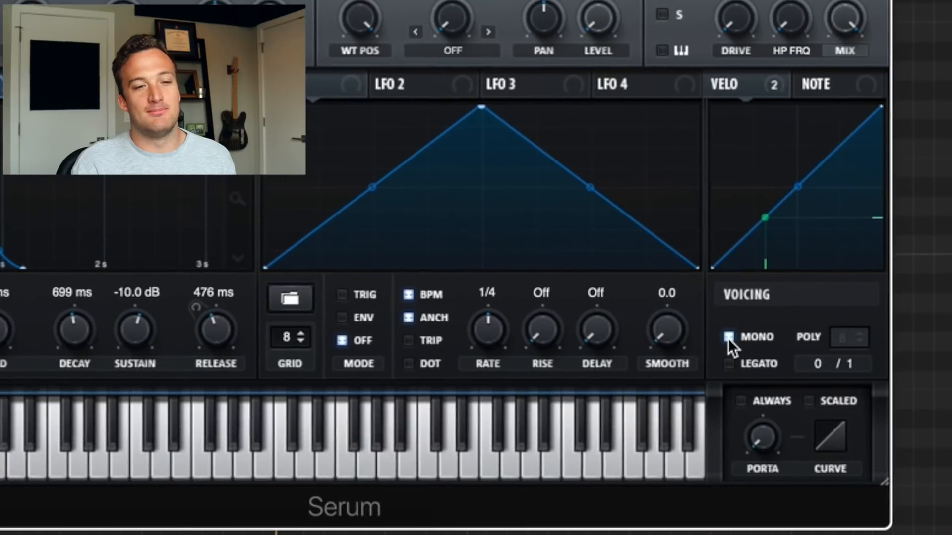
click(900, 377)
click(901, 377)
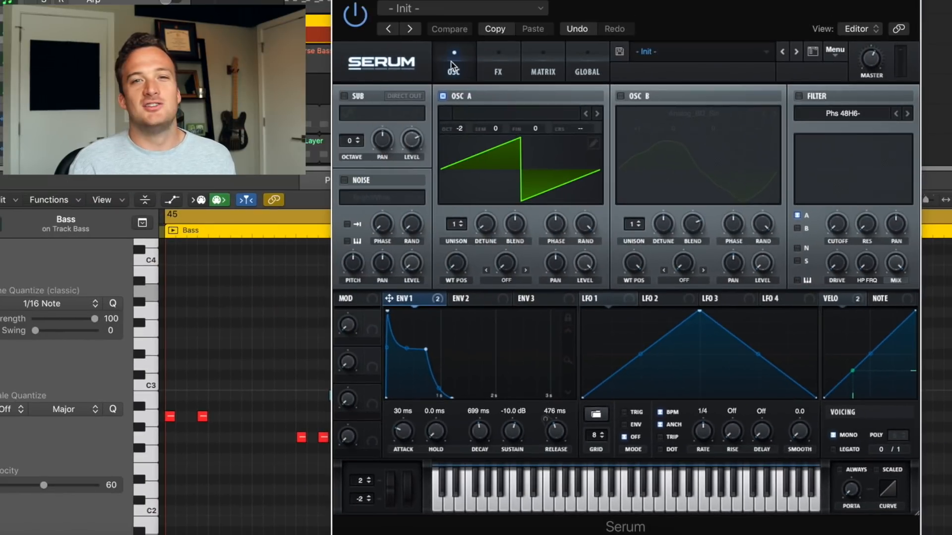
Return to Serum's effects page and switch off the Hyper, Compressor, Distortion and Filter modules
click(491, 69)
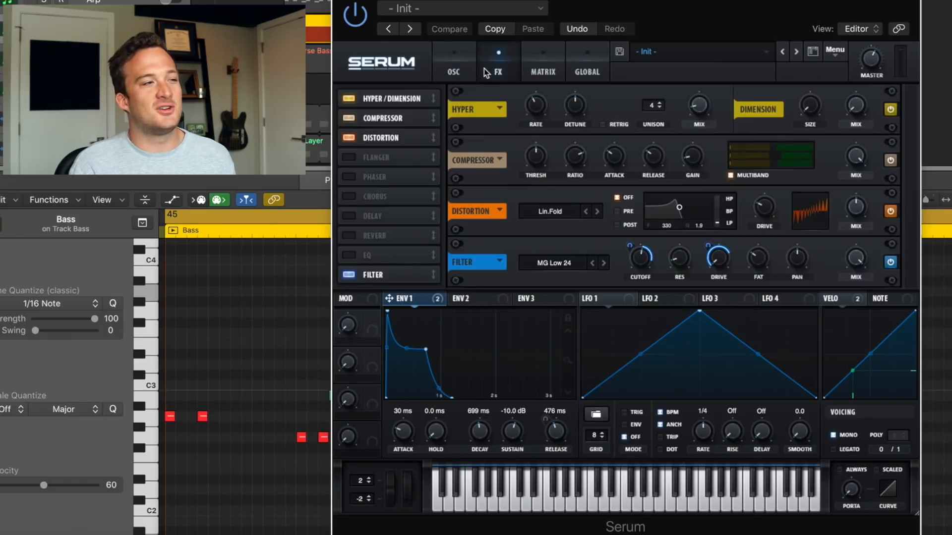
click(891, 109)
click(891, 161)
click(891, 211)
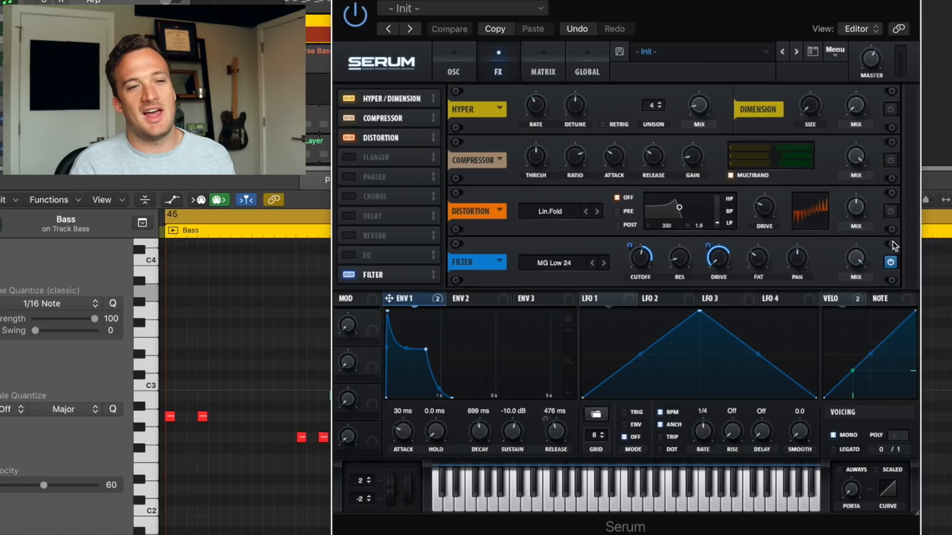
click(891, 263)
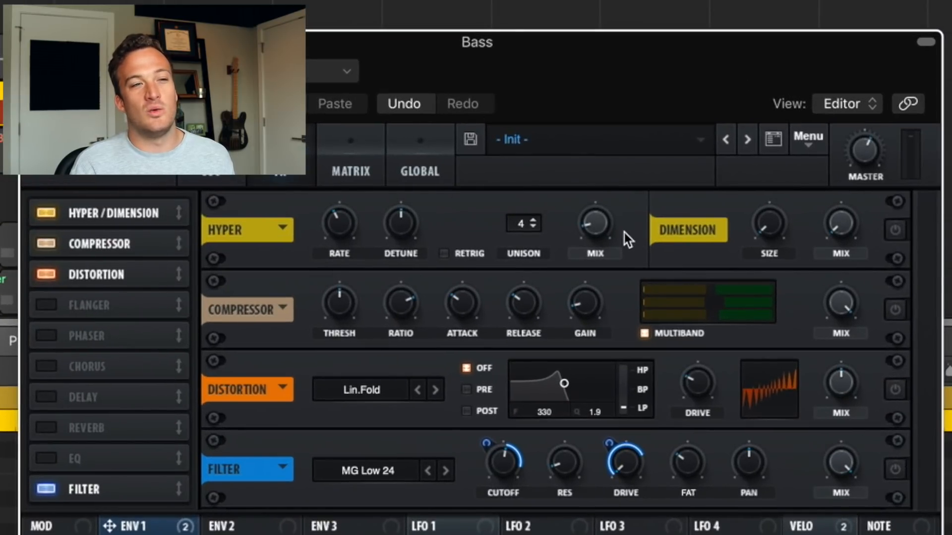
Re-enable Serum's Hyper, Compressor, Lin.Fold Distortion and MG Low 24 Filter one at a time while auditioning the bass
mouse_move(600, 228)
mouse_down()
mouse_move(584, 80)
mouse_move(602, 224)
mouse_up()
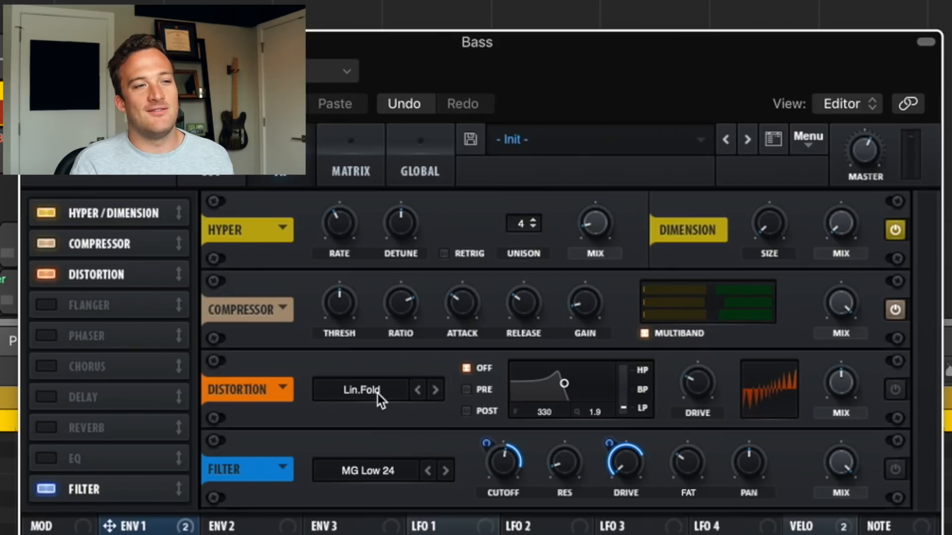
click(896, 391)
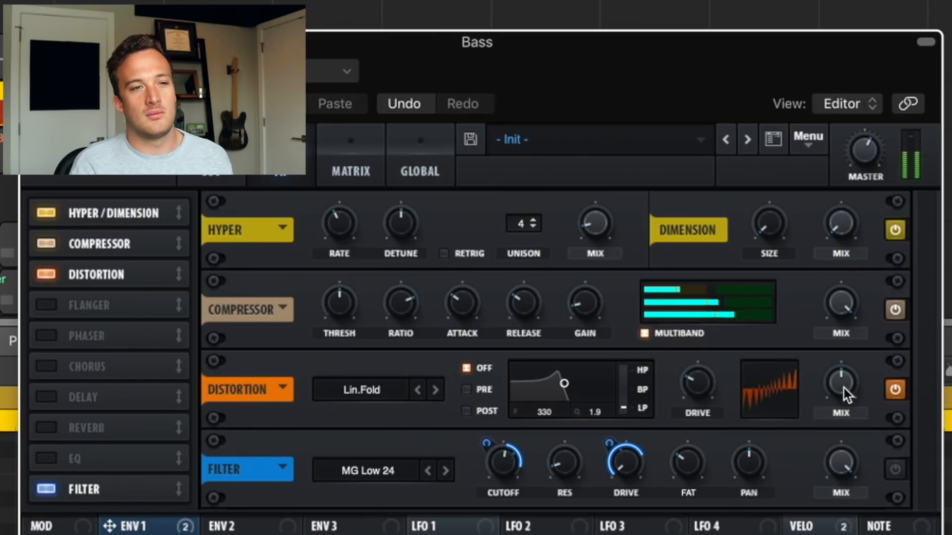
mouse_move(843, 386)
mouse_down()
mouse_move(848, 260)
mouse_move(854, 397)
mouse_move(849, 391)
mouse_up()
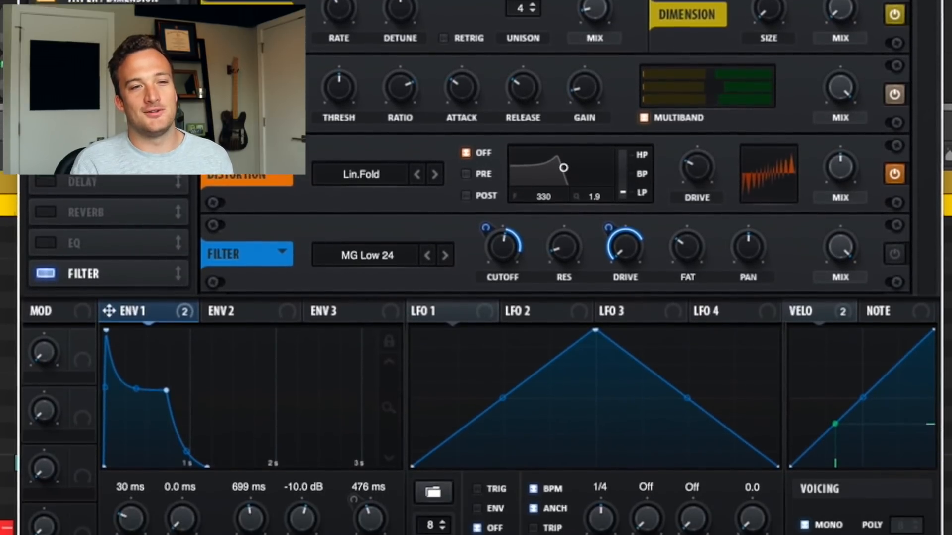
click(895, 256)
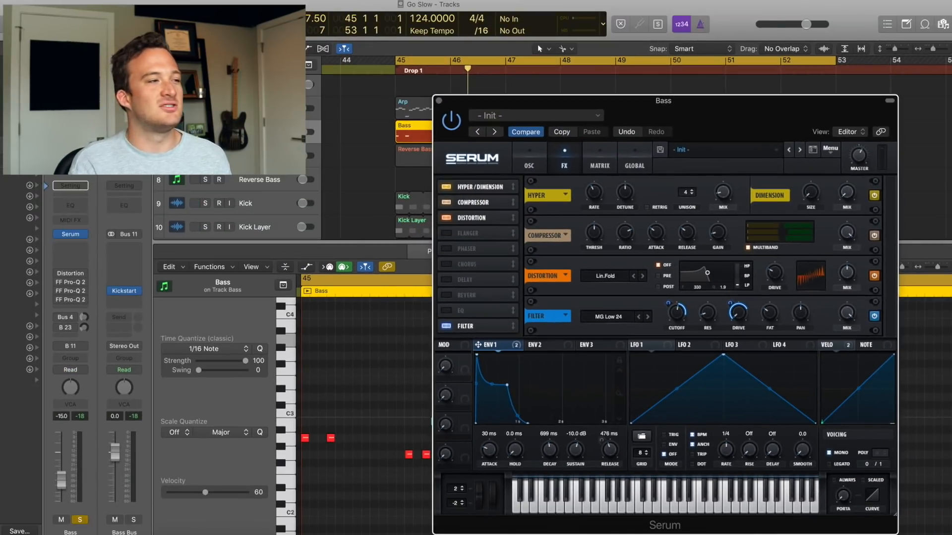
Reactivate the Bass channel's Distortion and first Pro-Q 2 inserts and open both plug-in windows
click(56, 274)
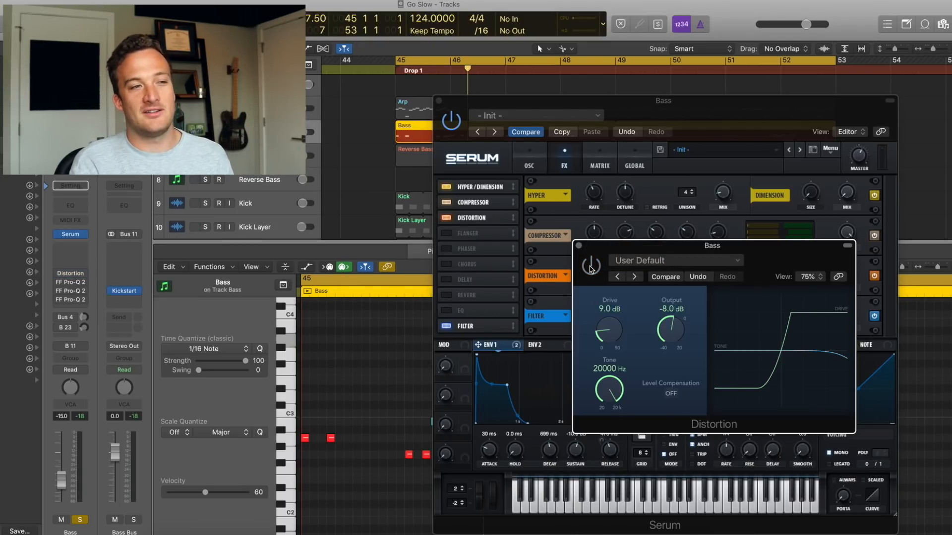
key(space)
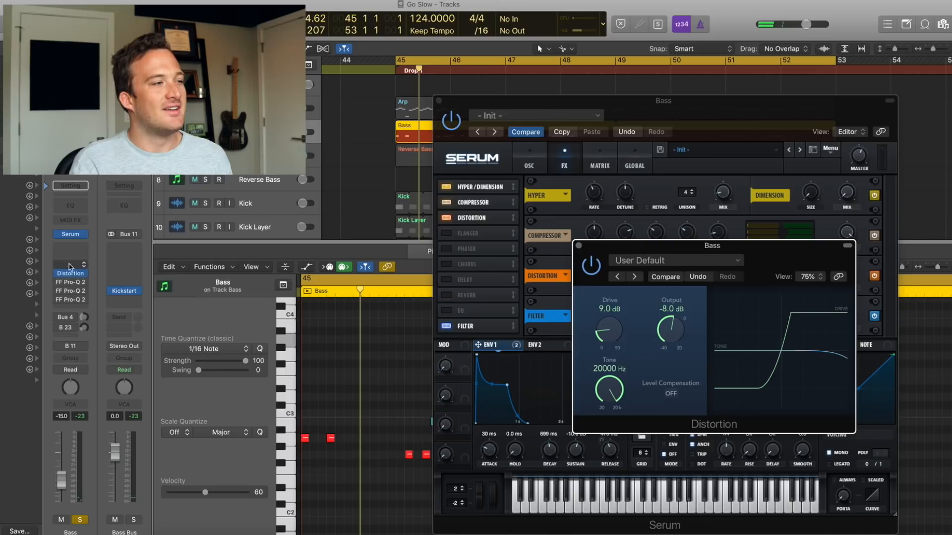
click(71, 282)
drag(499, 27, 504, 175)
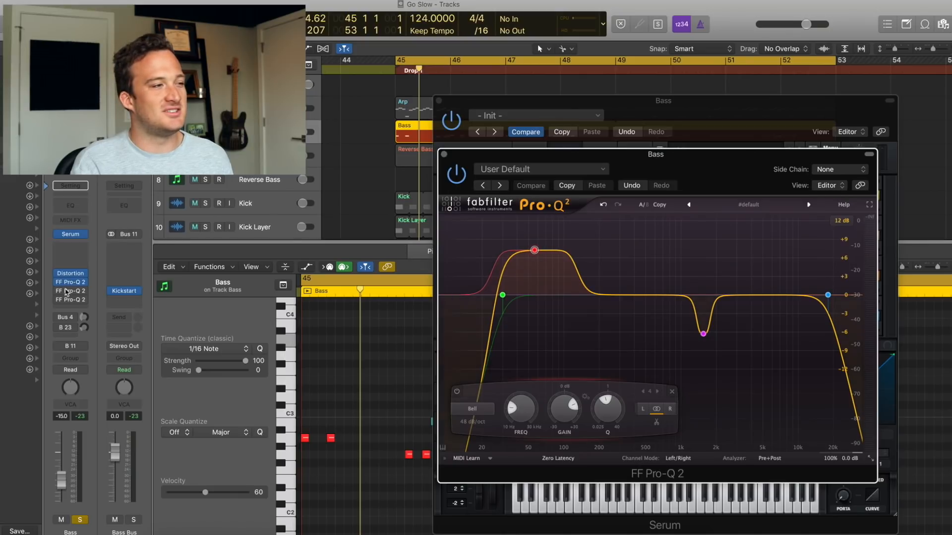
Reactivate and open the second and third Pro-Q 2 inserts on the Bass channel, comparing the third one on and bypassed
click(70, 282)
drag(543, 171, 542, 156)
mouse_move(616, 352)
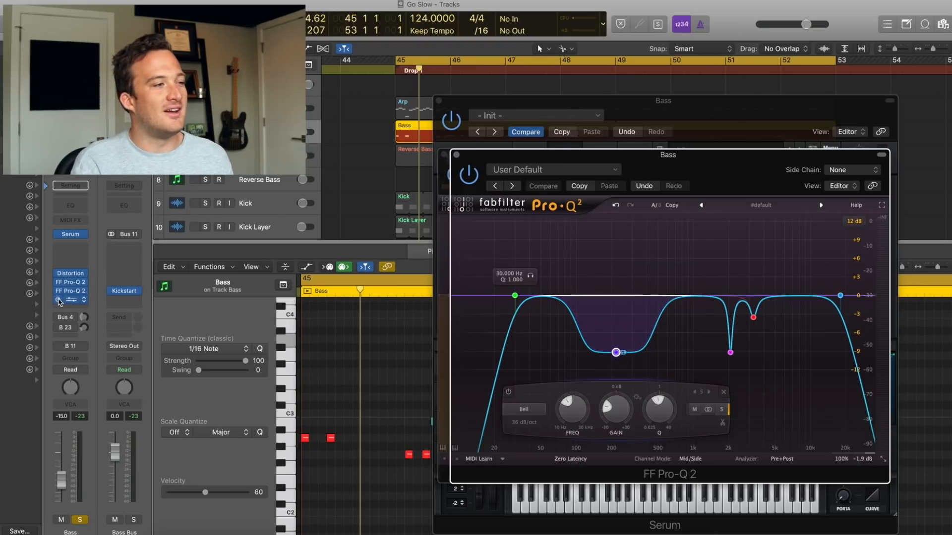
click(71, 300)
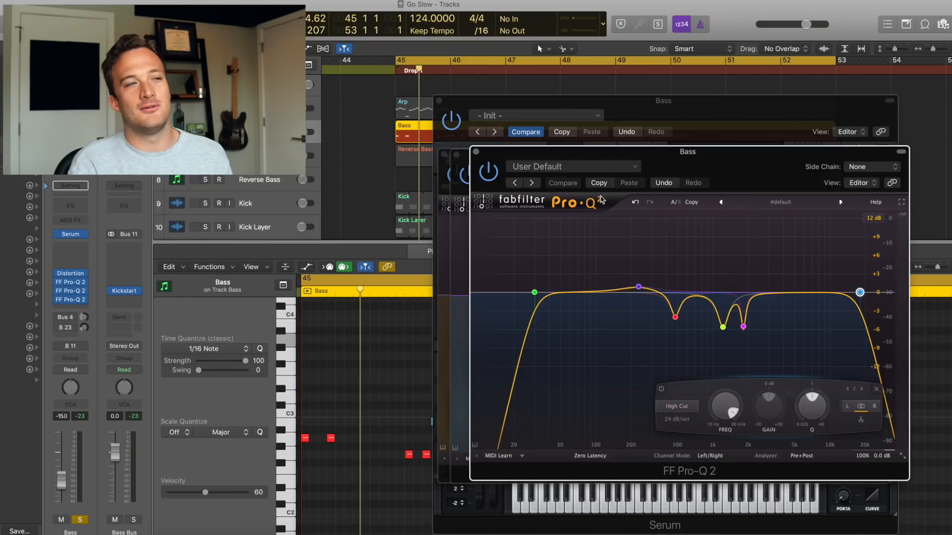
click(58, 298)
click(58, 300)
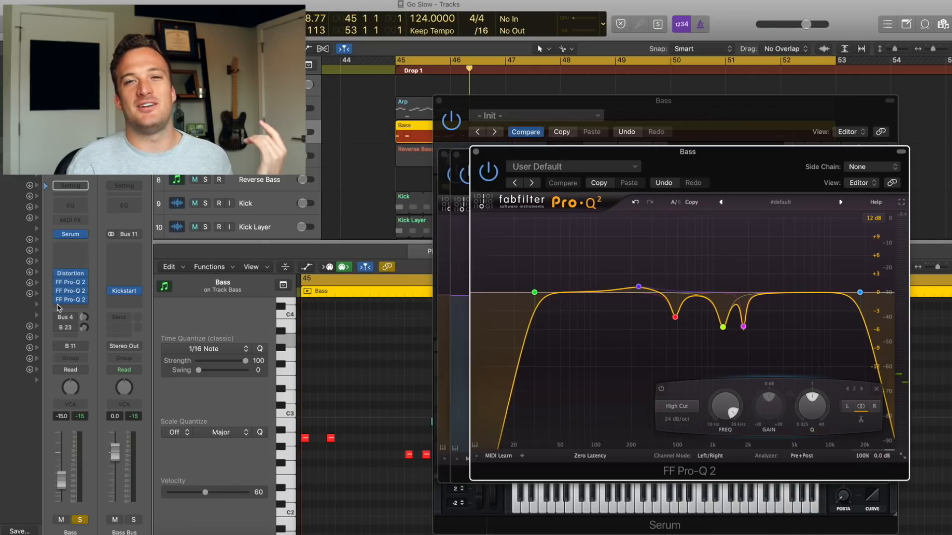
Reactivate the Bass channel's Bus 4 send and inspect the Bass Verb's ValhallaRoom and Pro-Q 2 settings during playback
click(58, 318)
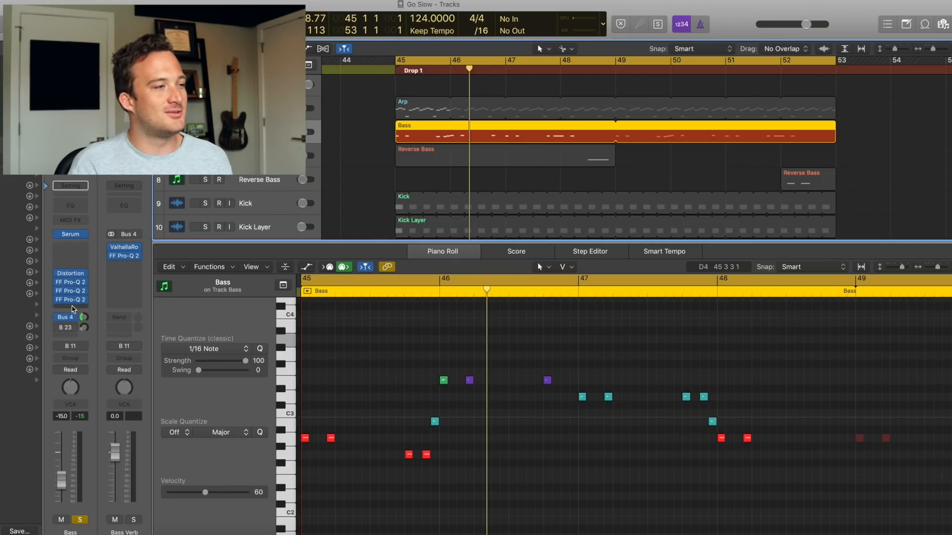
click(116, 247)
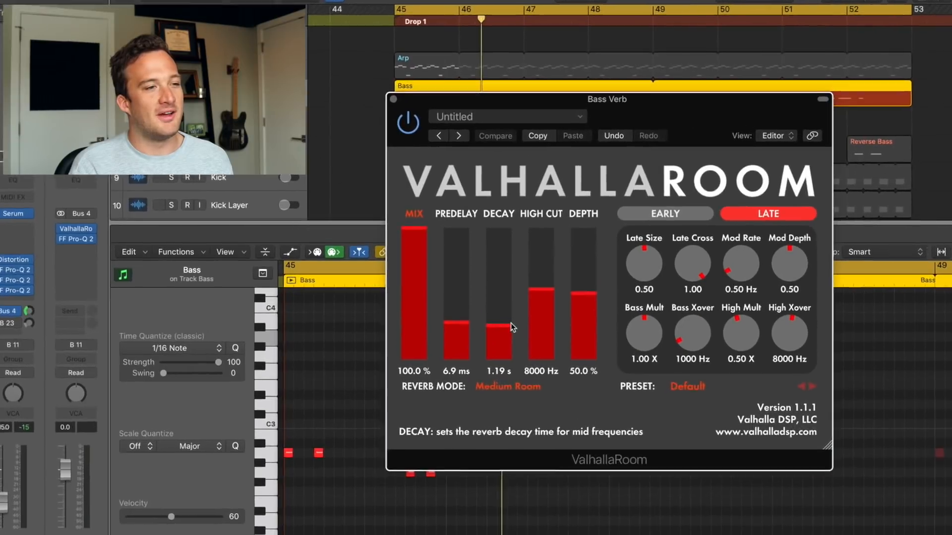
drag(494, 331, 491, 332)
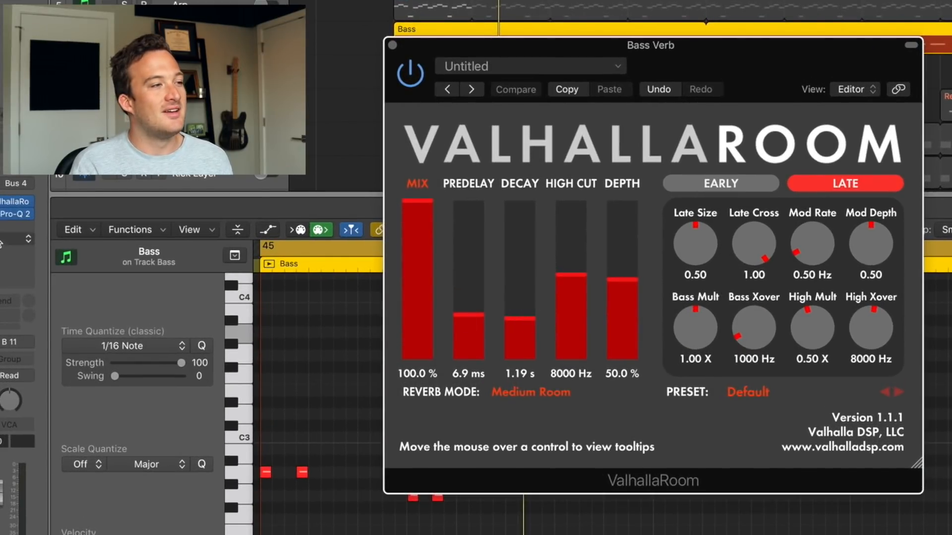
drag(688, 104, 539, 38)
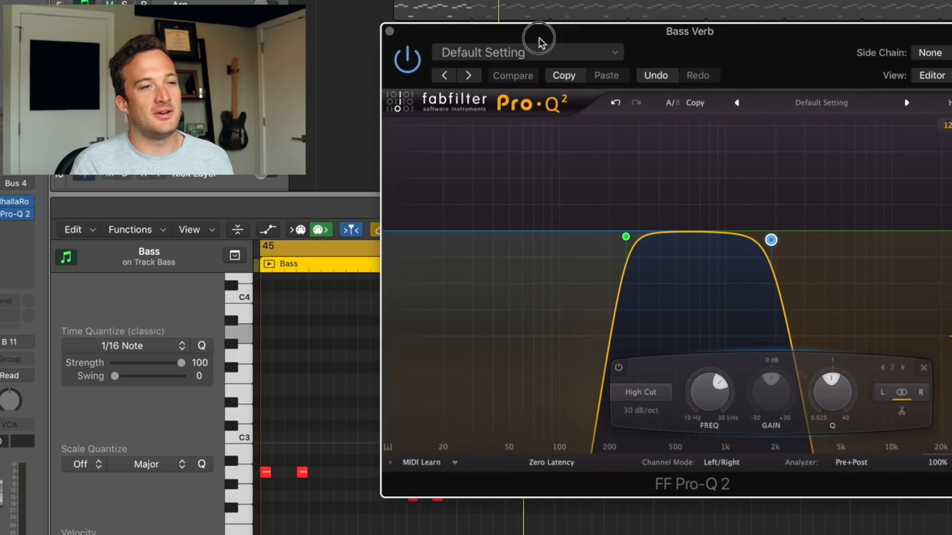
click(767, 241)
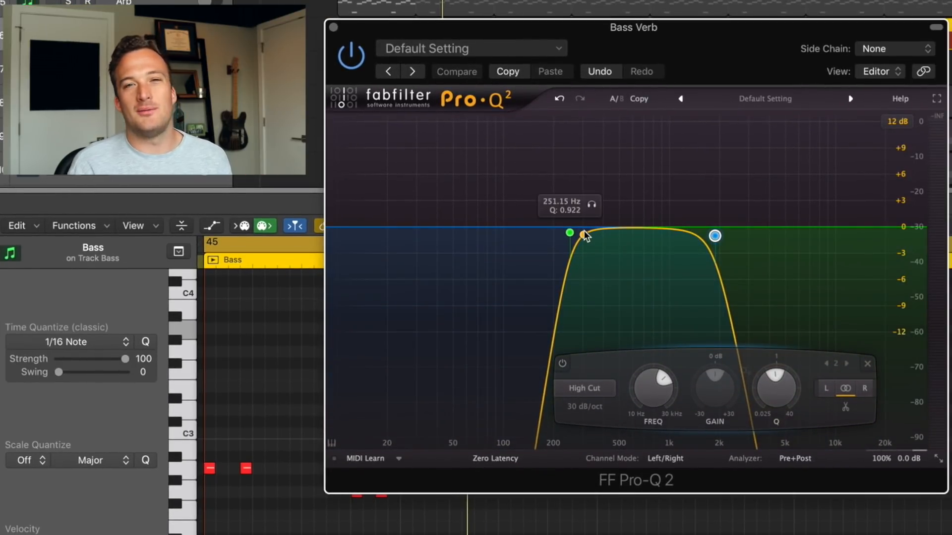
key(space)
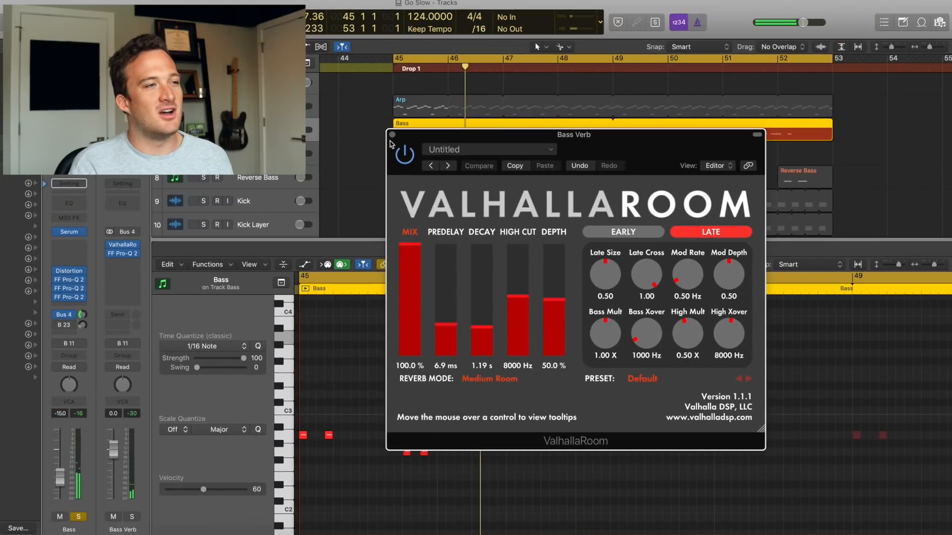
Close the reverb window, reactivate the Bus 23 send and open Aux 22's Ozone Imager, Bitcrusher and Pro-Q 2
click(376, 105)
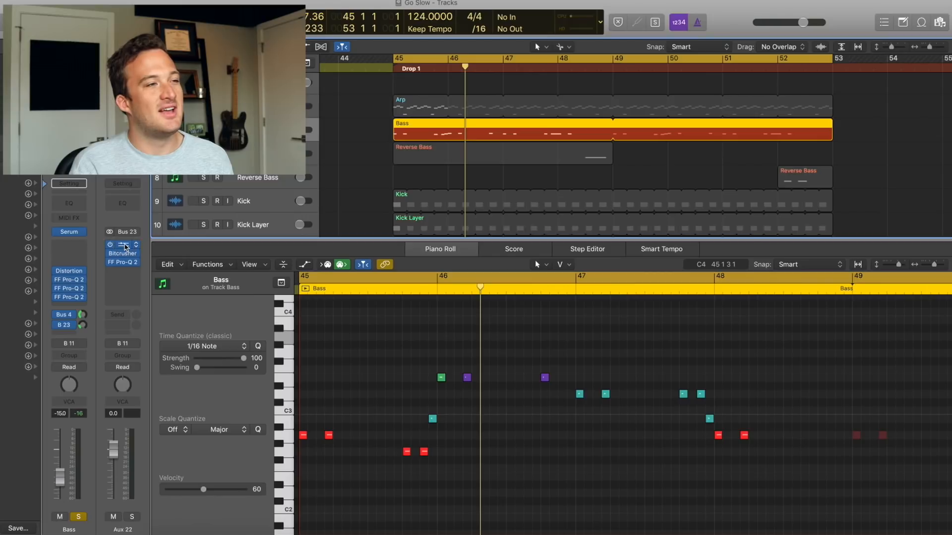
click(122, 245)
drag(551, 195, 570, 183)
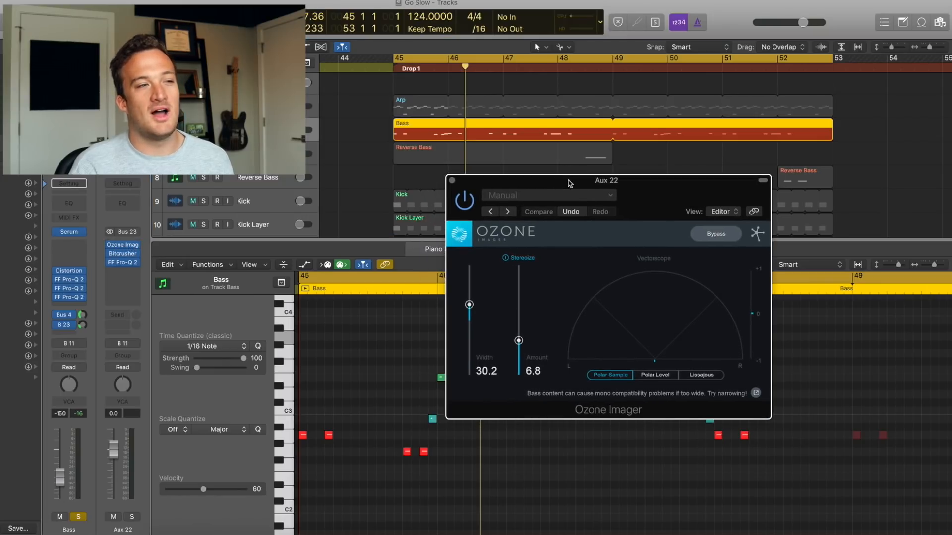
click(123, 253)
drag(567, 181, 503, 250)
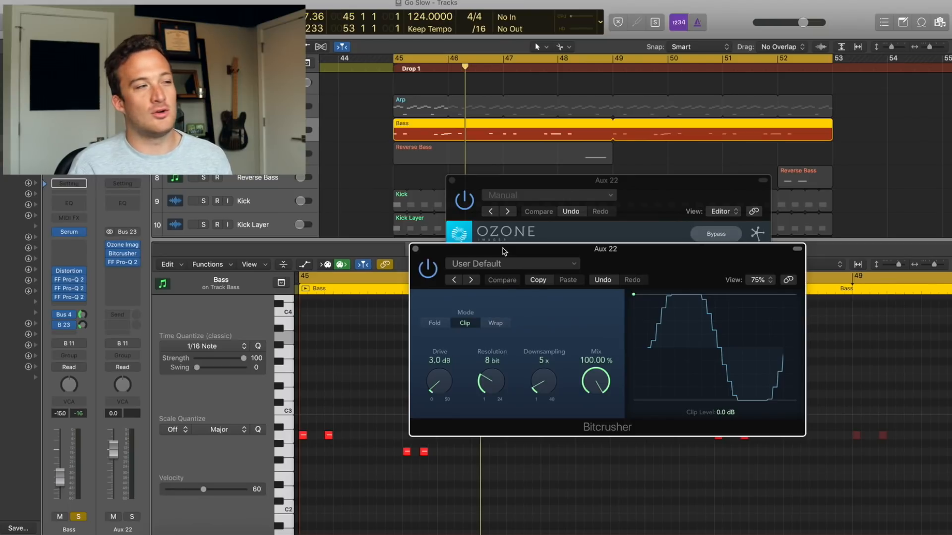
click(122, 264)
drag(195, 24, 662, 172)
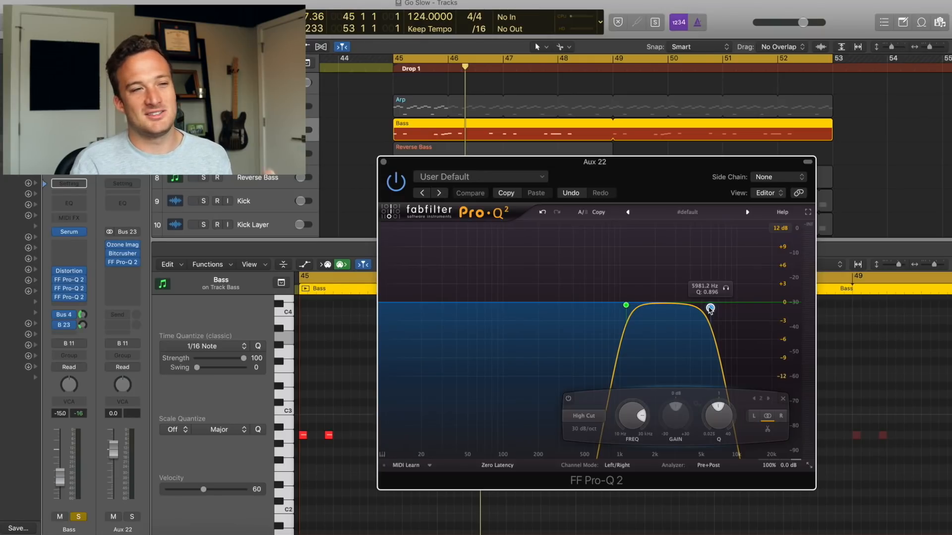
Play the soloed Bass from bar 45 and adjust the level of its Bus 23 send
key(space)
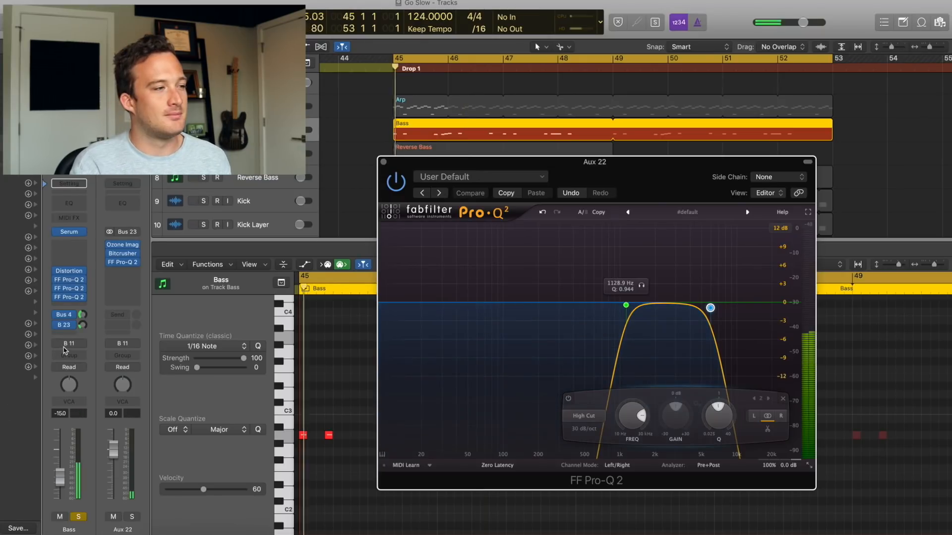
mouse_move(82, 325)
mouse_down()
mouse_move(84, 283)
mouse_move(86, 327)
mouse_up()
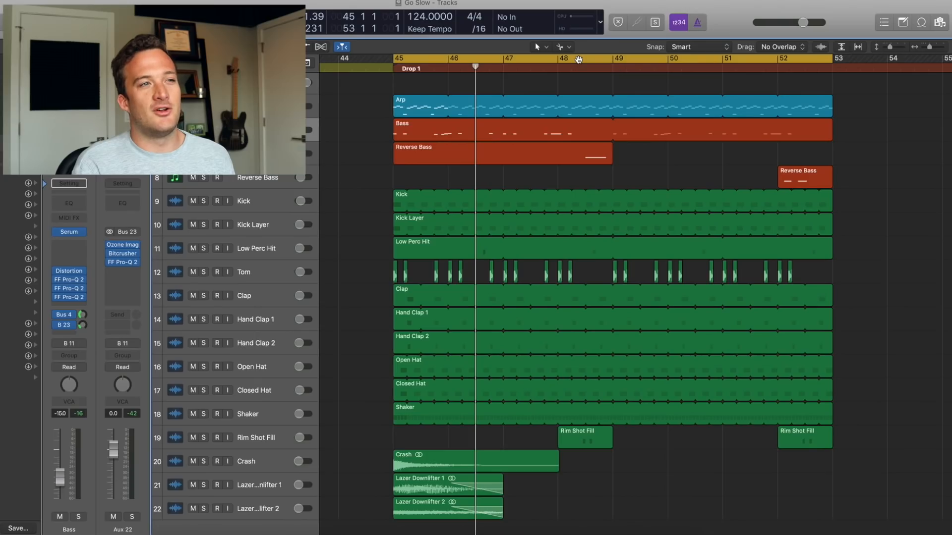
With cycle mode off, play the soloed Reverse Bass from mid-bar 48 and open its notes in the Piano Roll and its Serum patch
click(584, 67)
key(c)
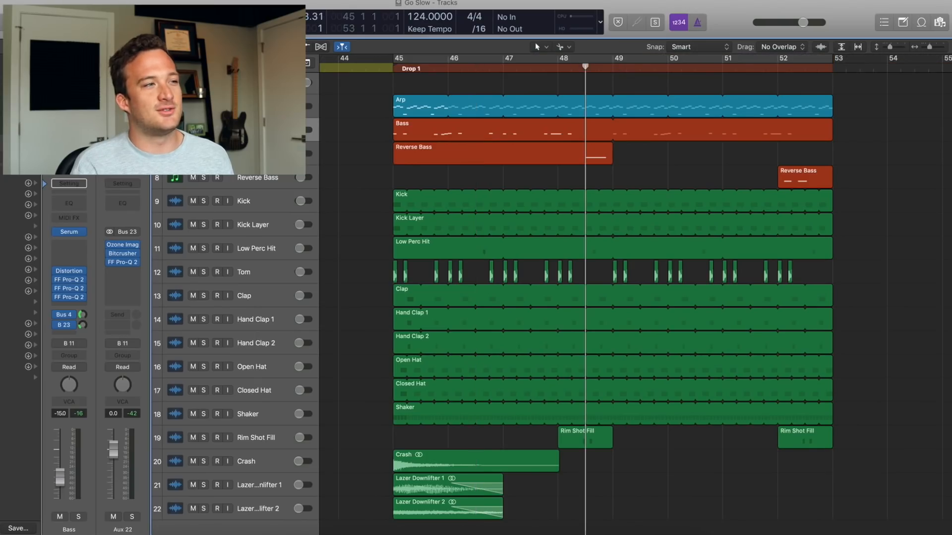
click(204, 154)
double_click(447, 158)
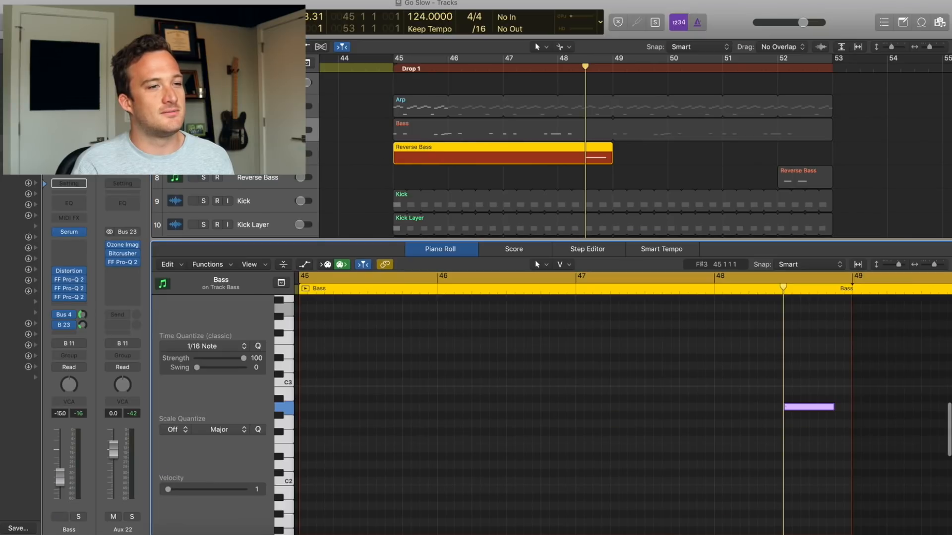
key(space)
mouse_move(75, 236)
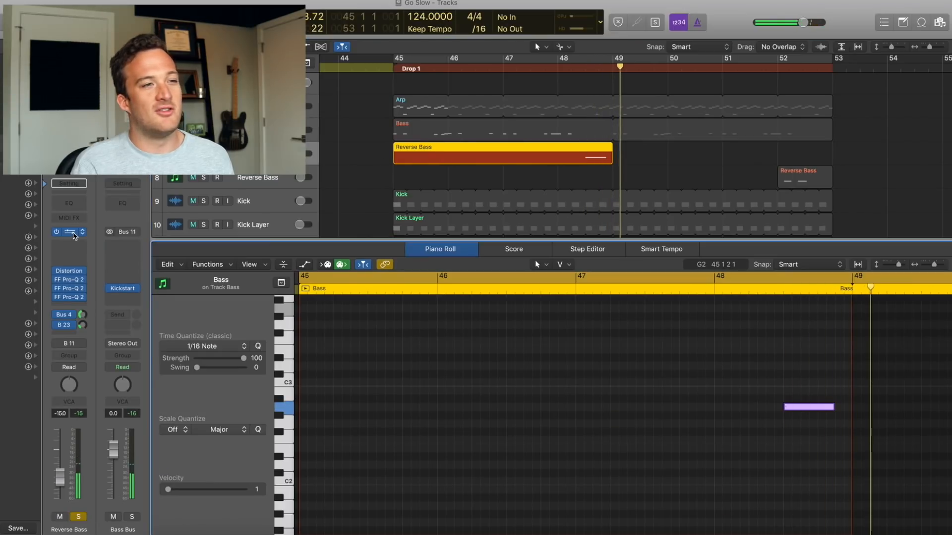
click(73, 236)
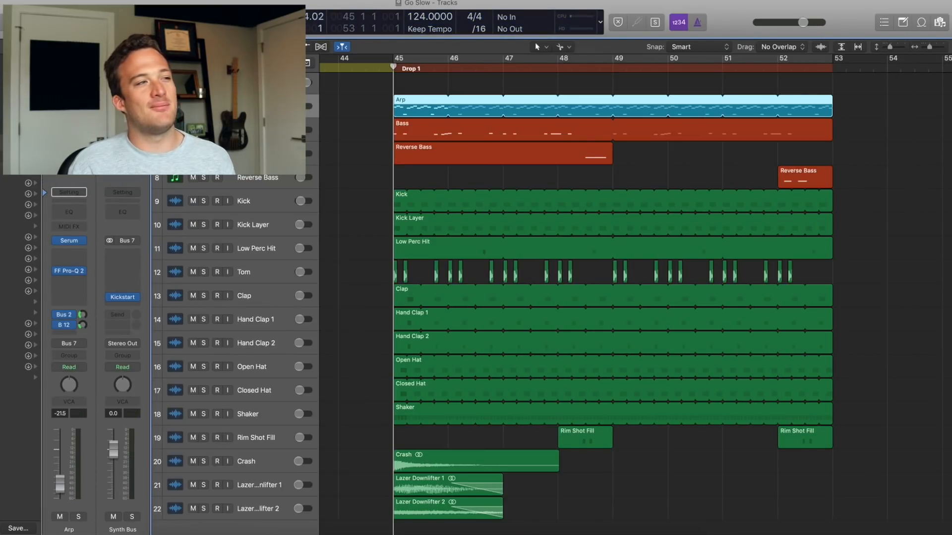
Solo the Arp, play its region with the notes open in the Piano Roll, and open its Serum instrument
key(s)
double_click(399, 113)
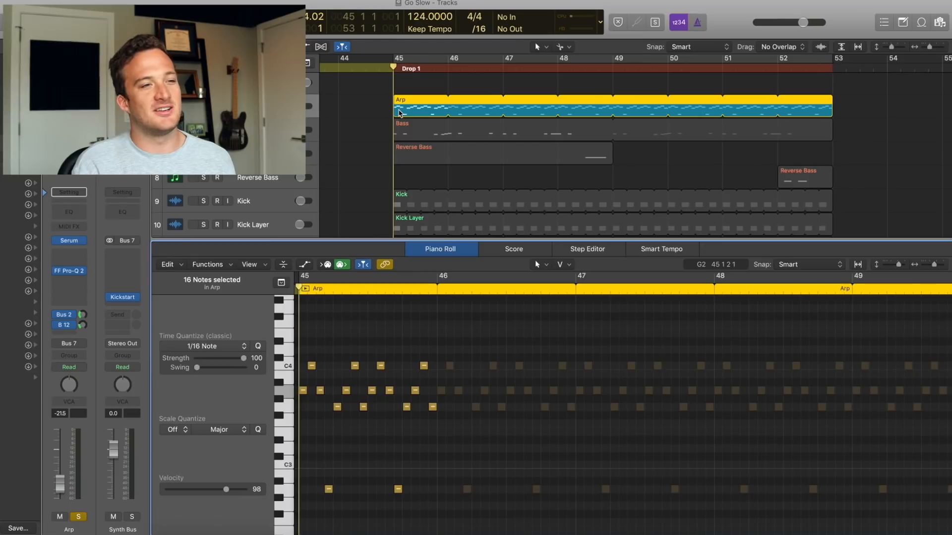
key(space)
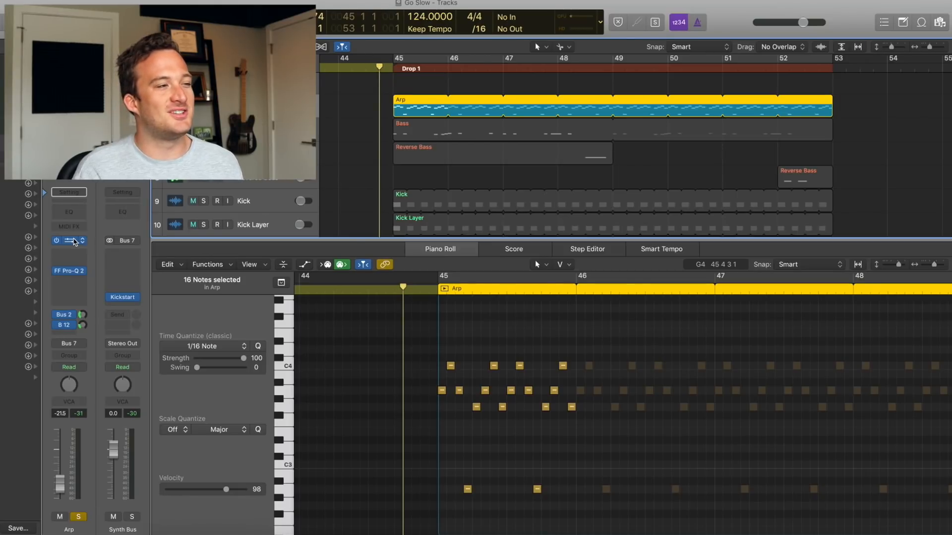
click(73, 241)
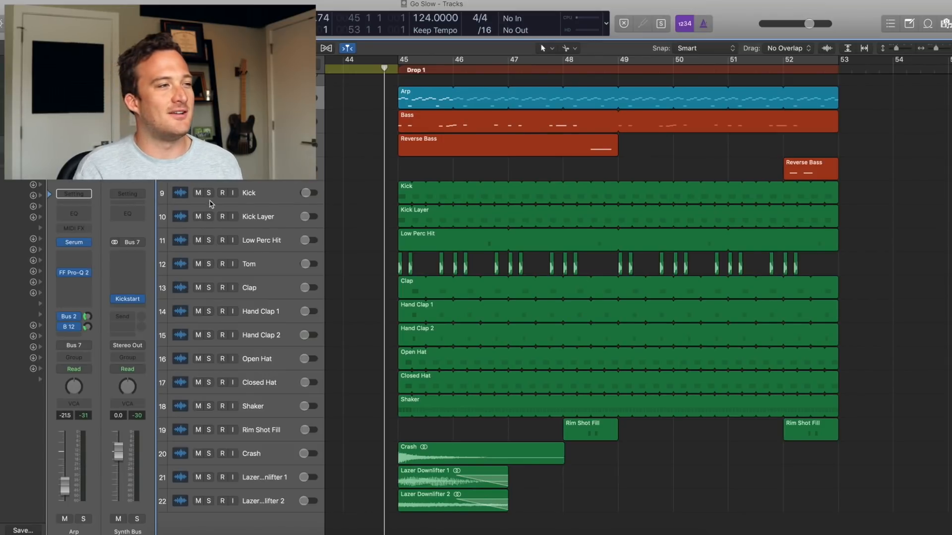
Audition the Kick solo, and solo the Tom with the Bass to play them together from bar 45
click(208, 196)
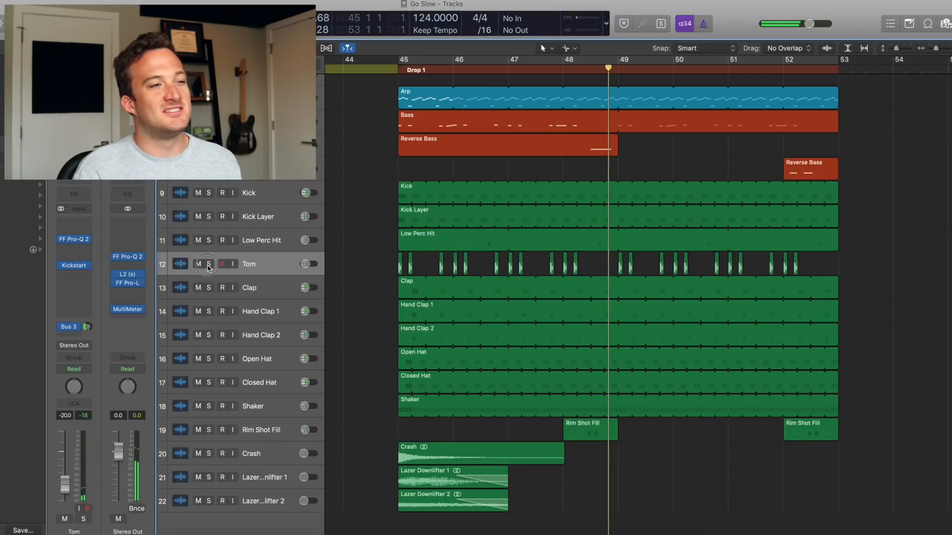
click(209, 264)
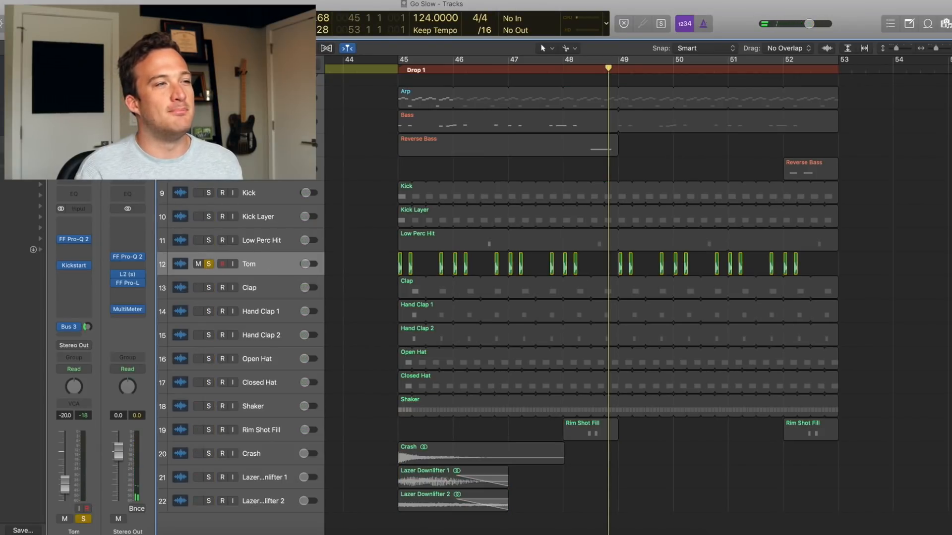
click(209, 121)
click(394, 70)
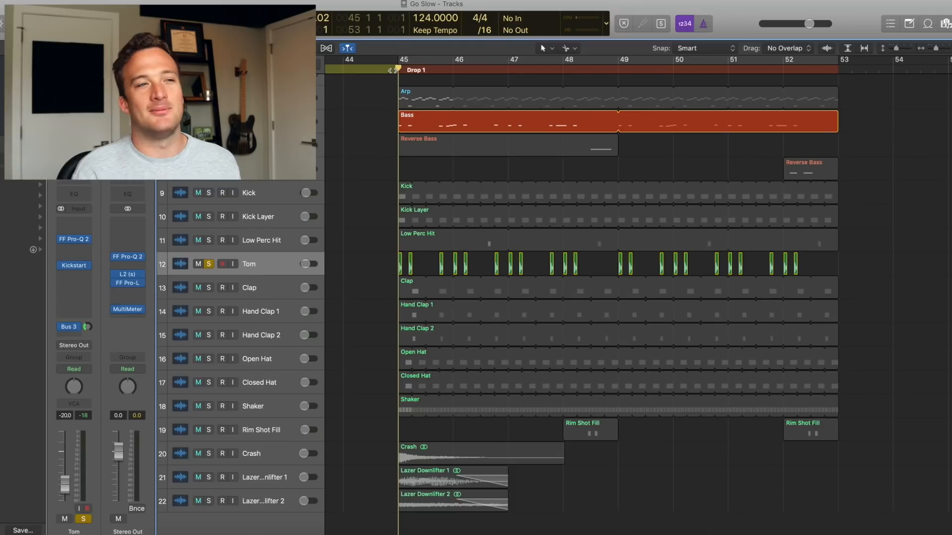
key(space)
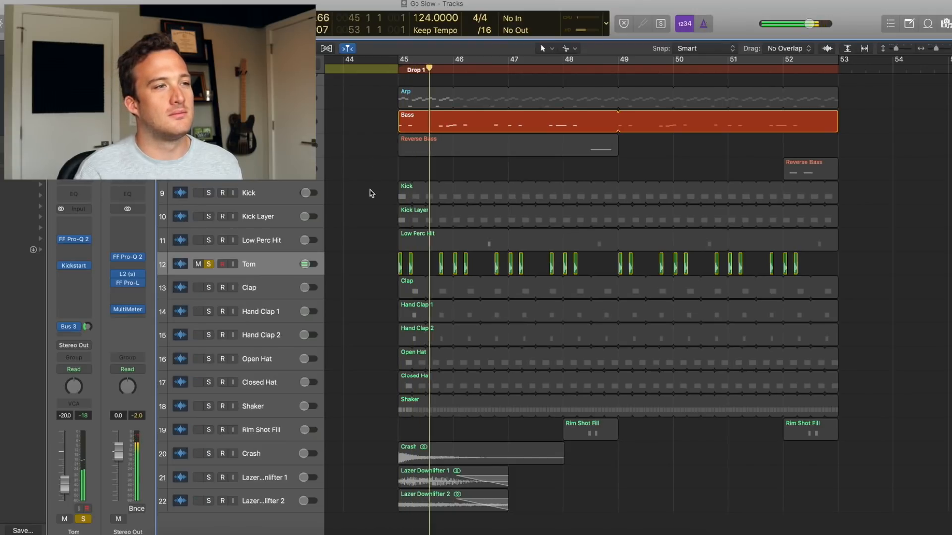
key(space)
Compare the Bass with and without the Tom by taking the Tom out of solo and soloing it again during playback
click(213, 266)
key(space)
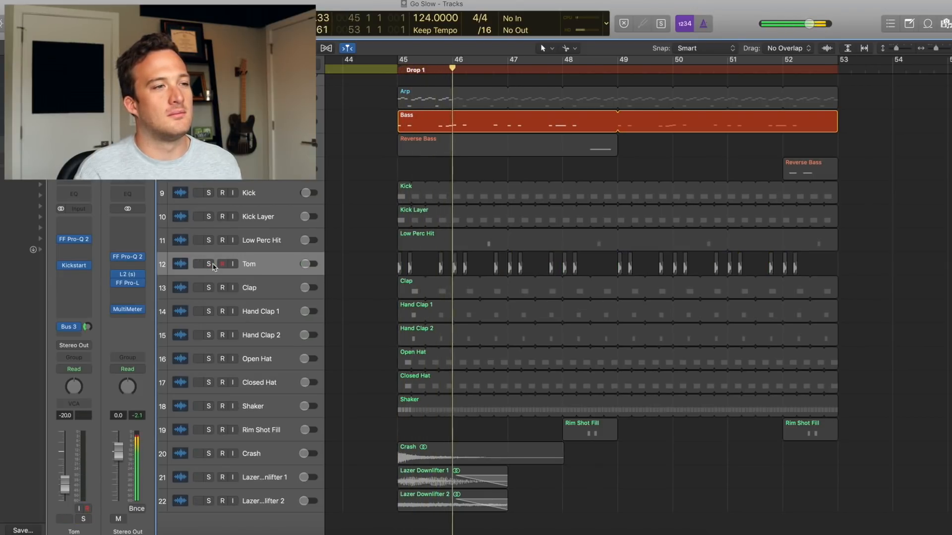
click(212, 265)
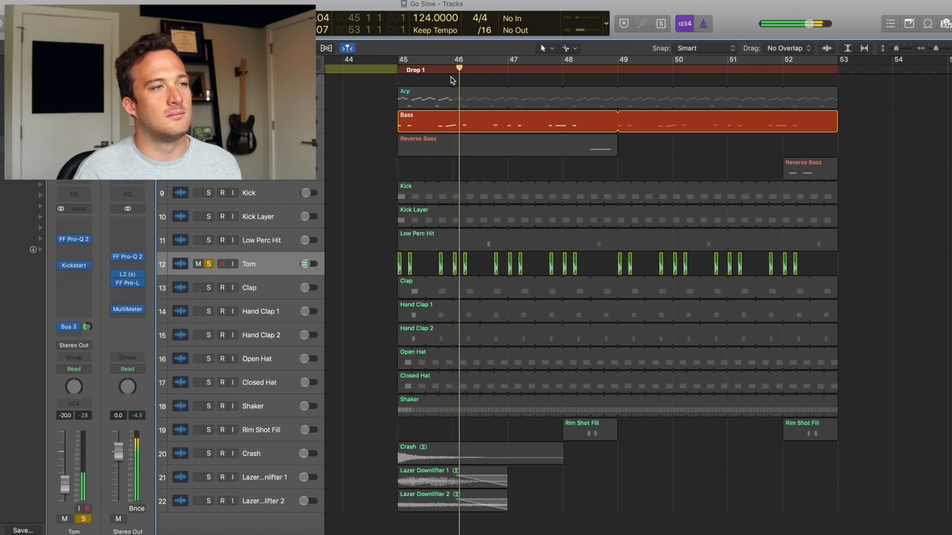
key(space)
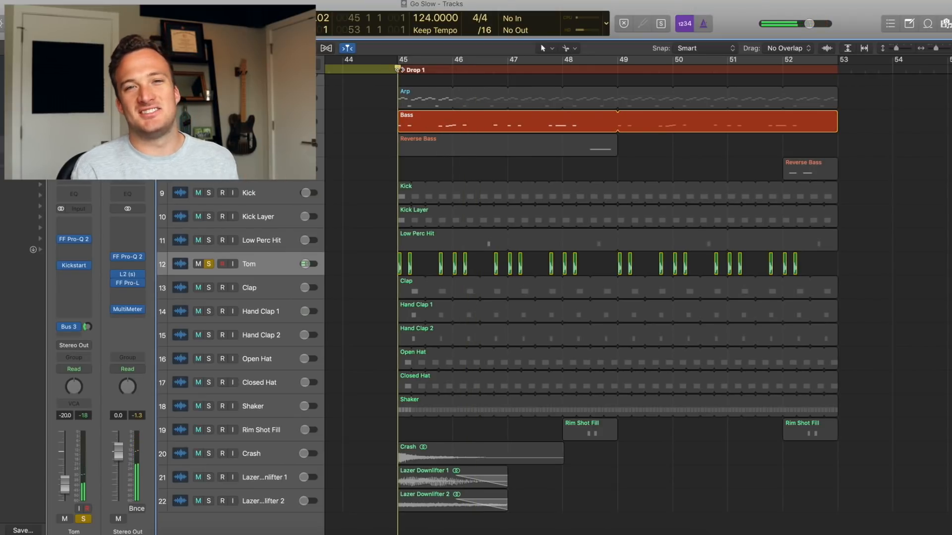